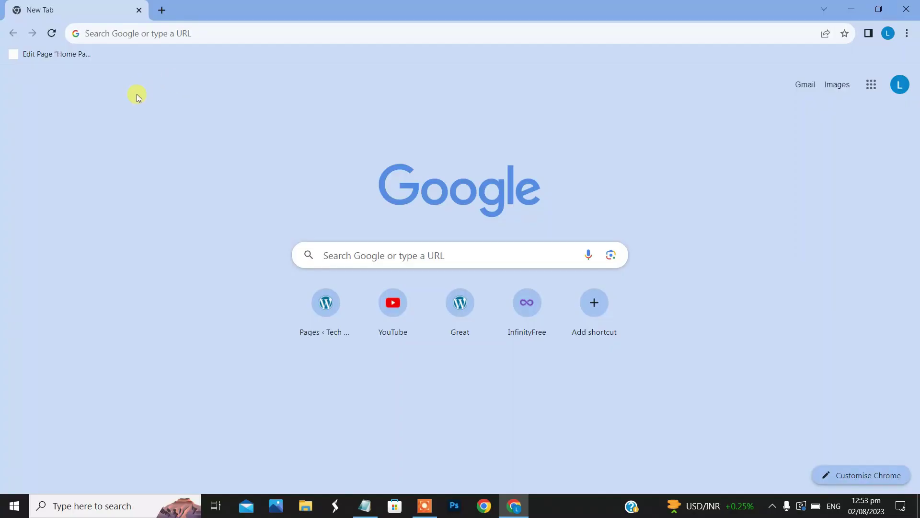
Search Google for 'gmail sign up' using the suggestion offered after typing 'Gmail'.
left_click(172, 33)
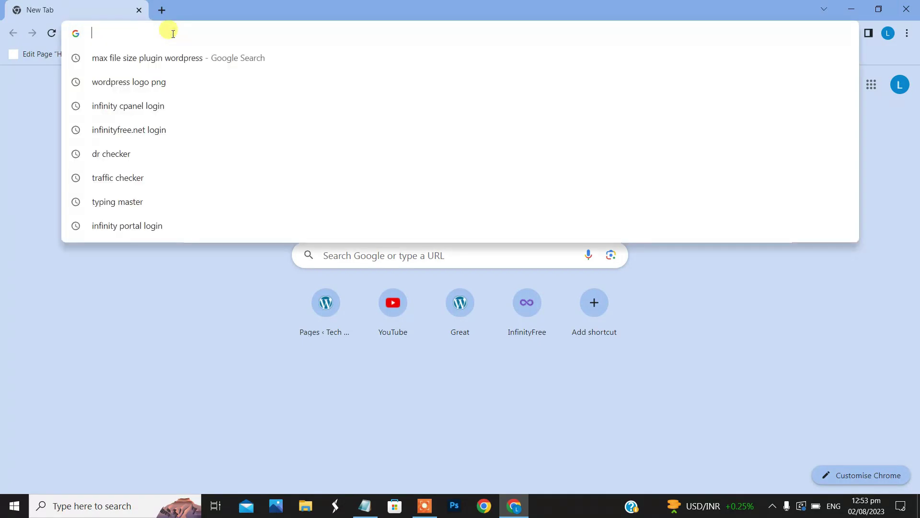
type("Gmail")
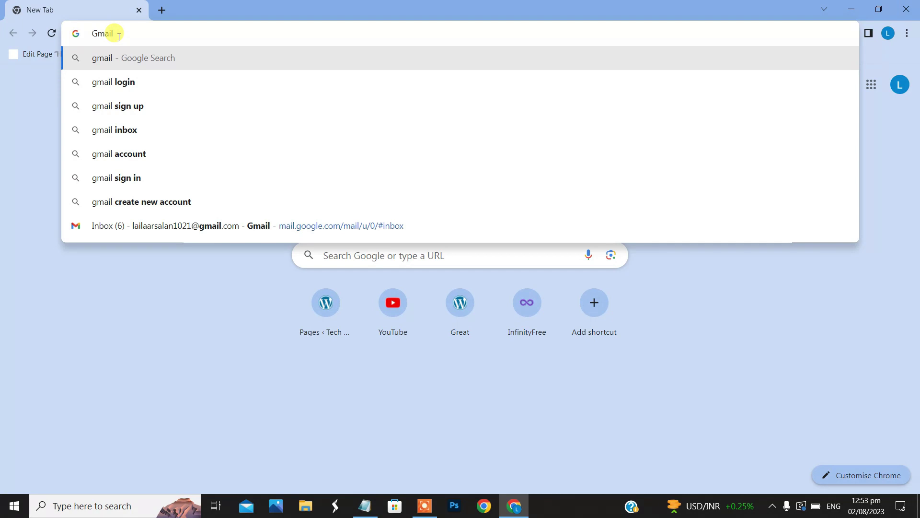
left_click(122, 101)
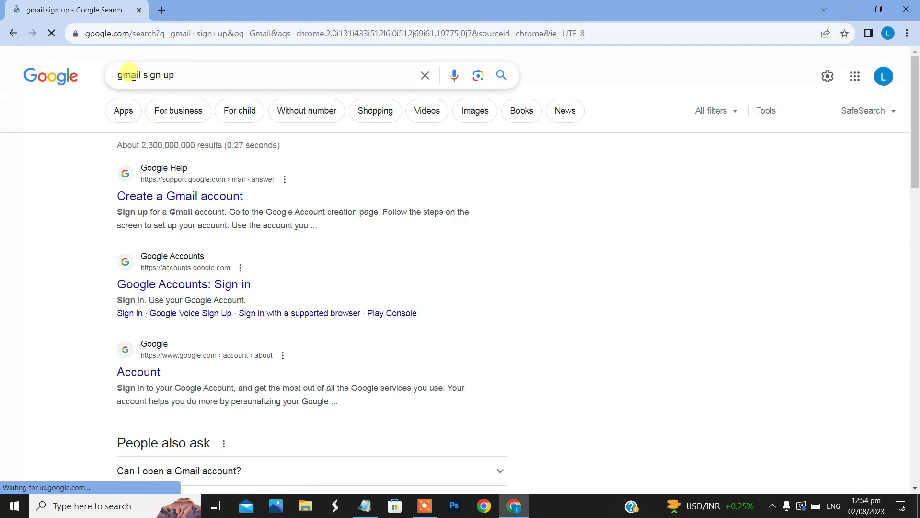
left_click_drag(184, 83, 103, 78)
left_click(91, 199)
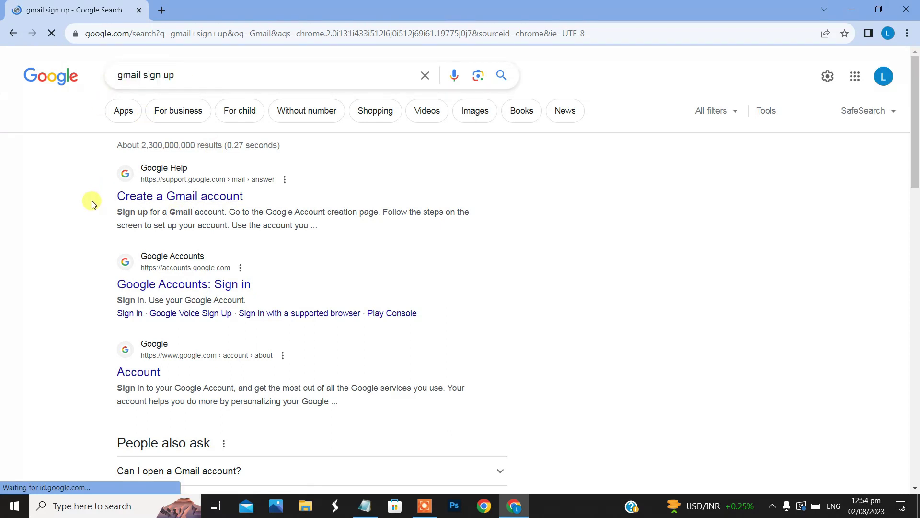
Open the 'Create a Gmail account' help article in a new tab and look it over.
right_click(205, 197)
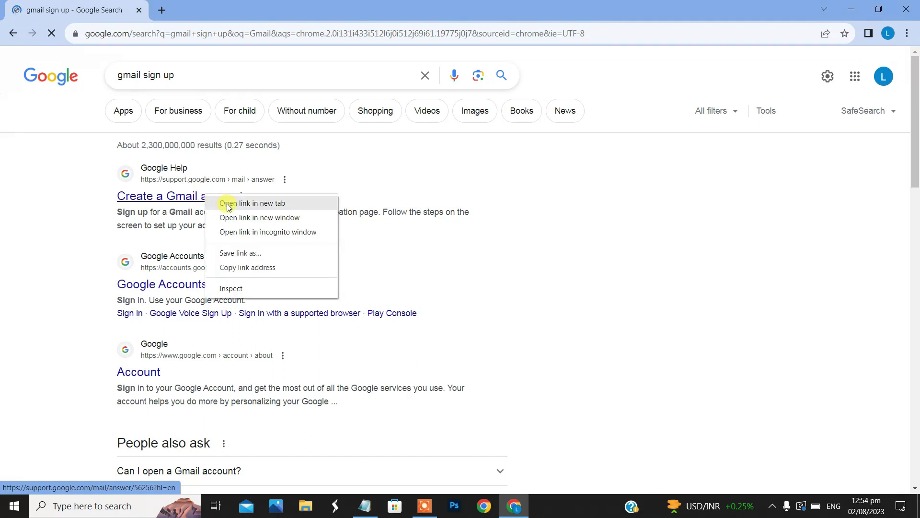
left_click(227, 203)
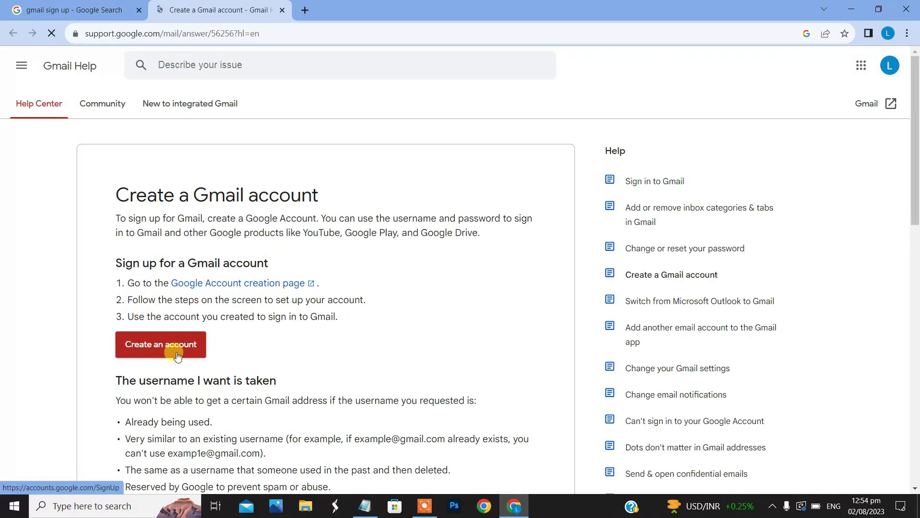
scroll(181, 351, "down", 3)
scroll(183, 350, "up", 3)
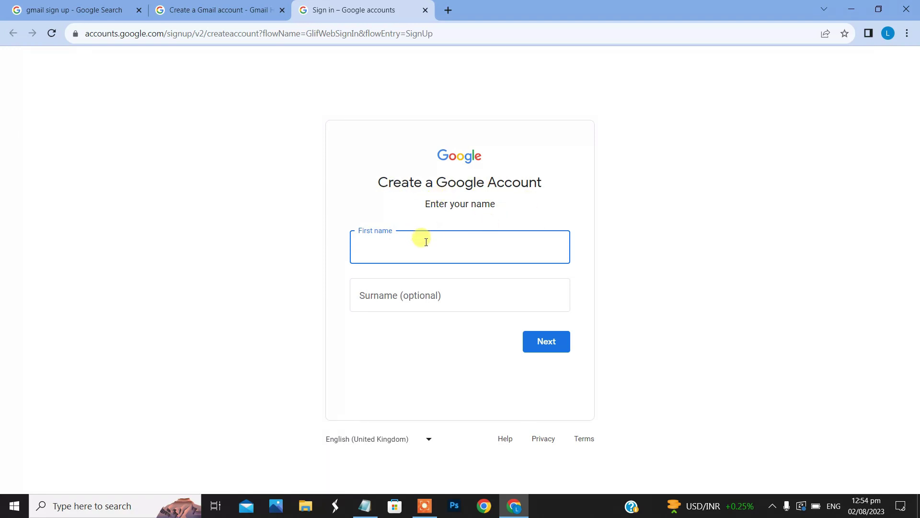
Enter 'relaxing' as the first name and 'music' as the surname, then continue.
left_click(427, 291)
left_click(412, 245)
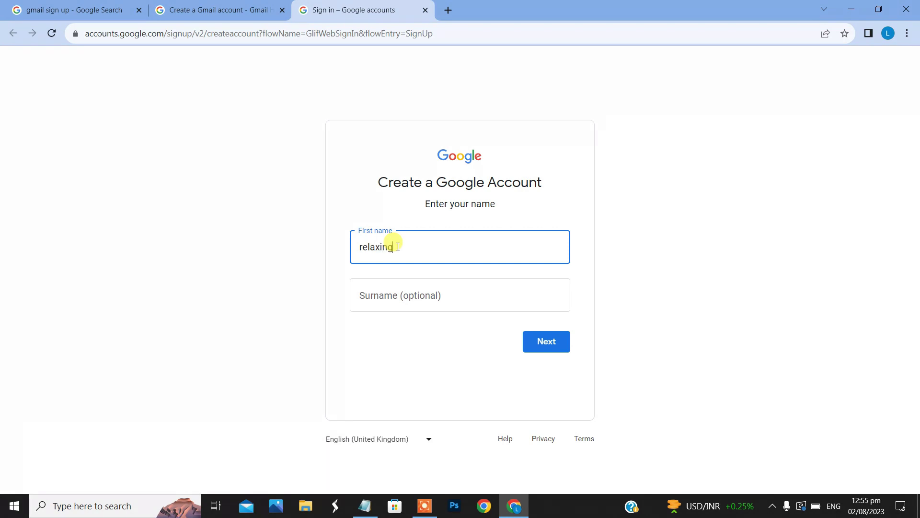
left_click(408, 298)
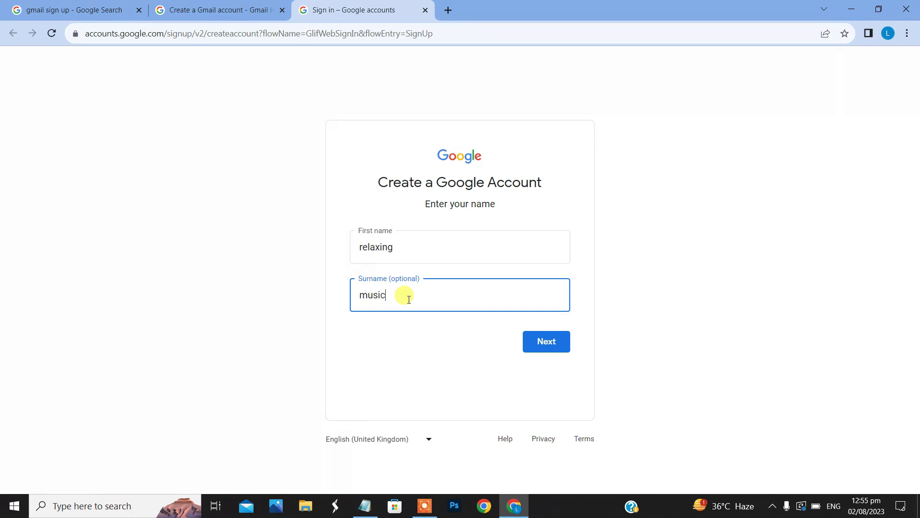
left_click(562, 348)
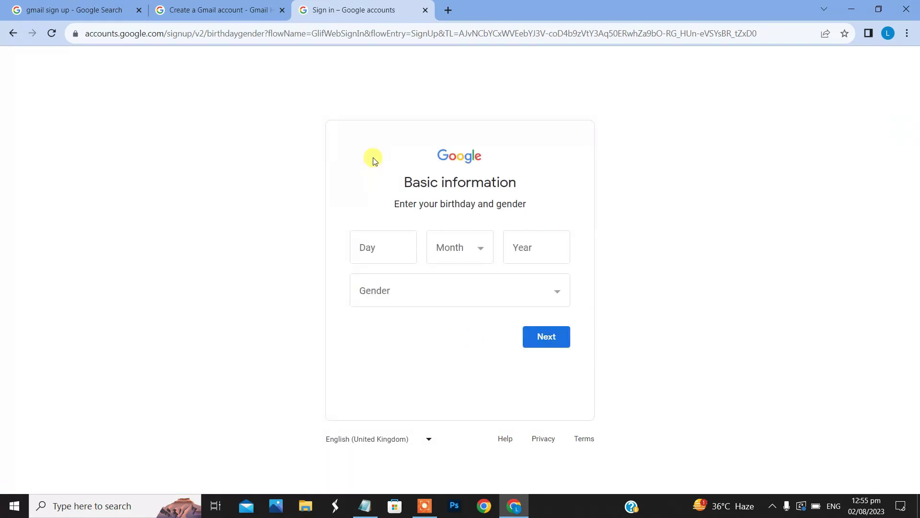
Fill in the birth day, March as the month, and the birth year.
left_click(383, 241)
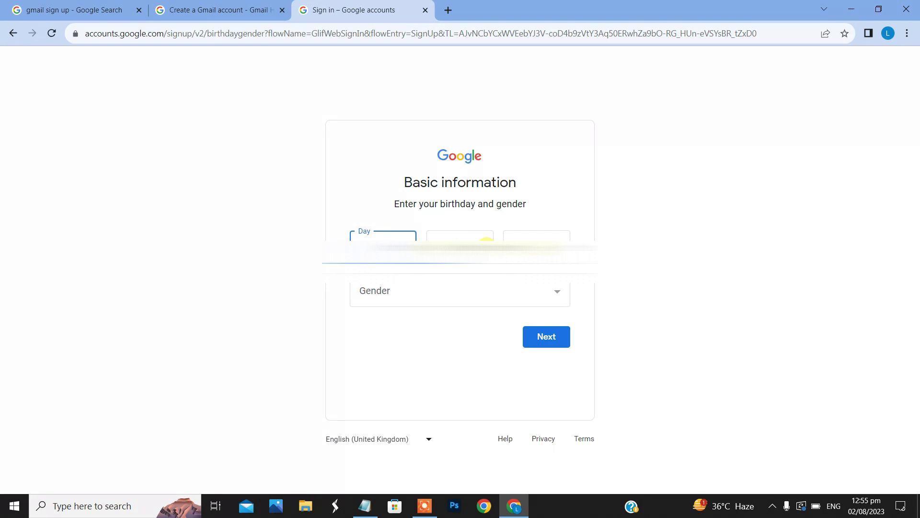
left_click(486, 242)
left_click(462, 295)
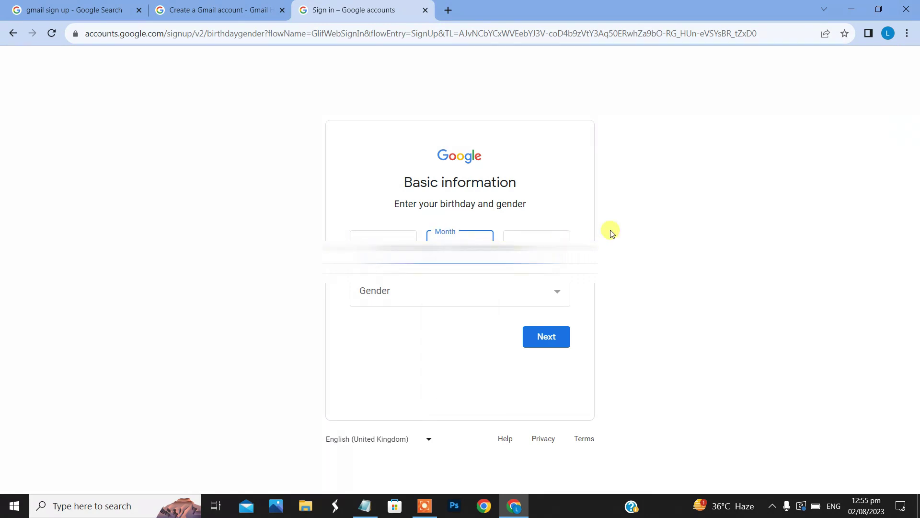
left_click(536, 238)
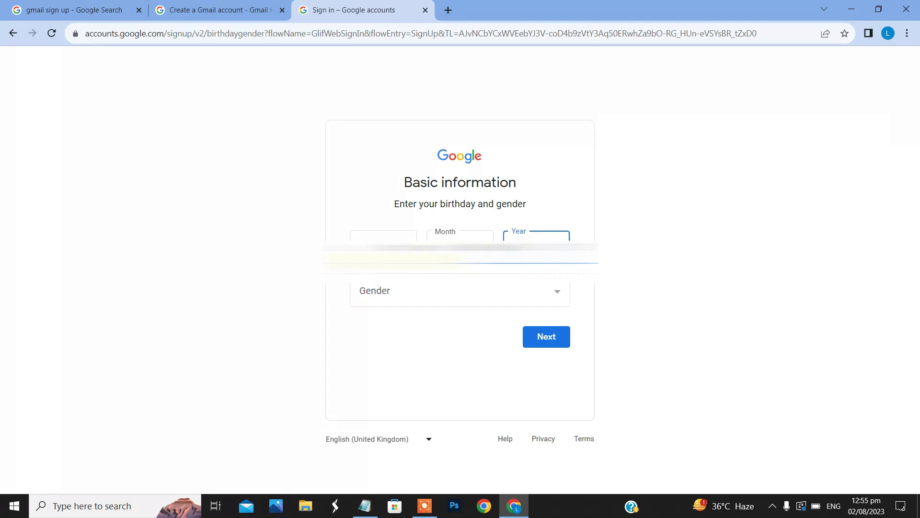
left_click(392, 240)
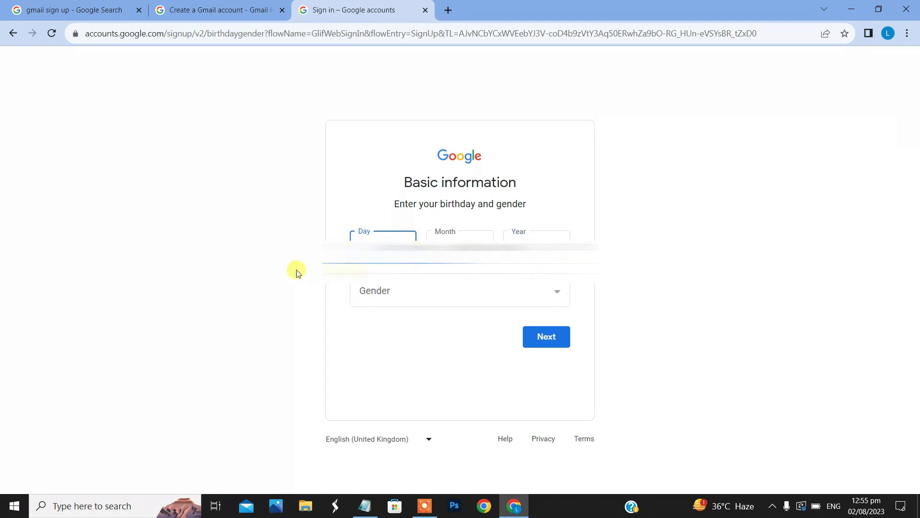
Set the gender to Female and continue to the username step.
left_click(422, 292)
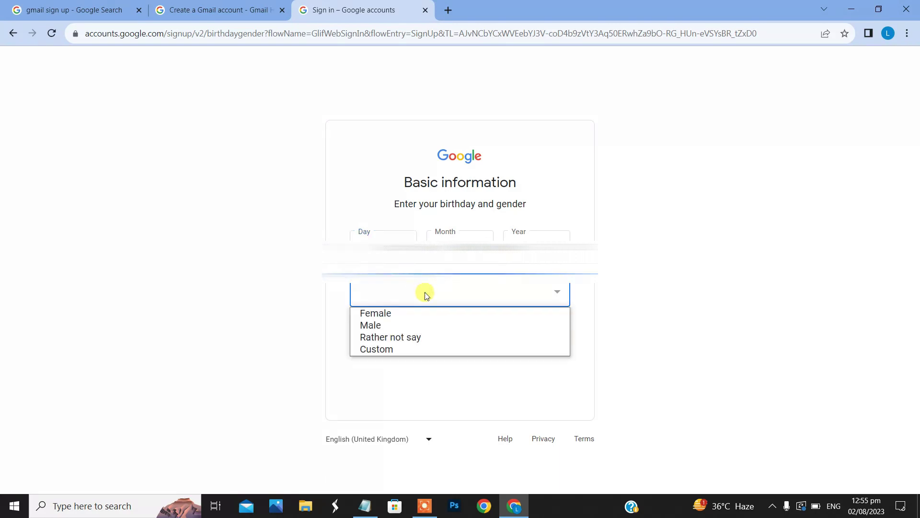
left_click(426, 314)
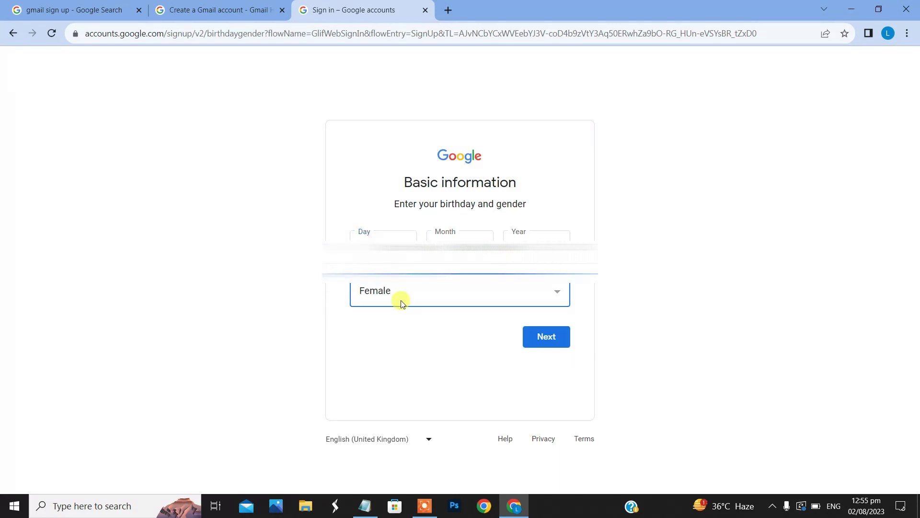
left_click(537, 337)
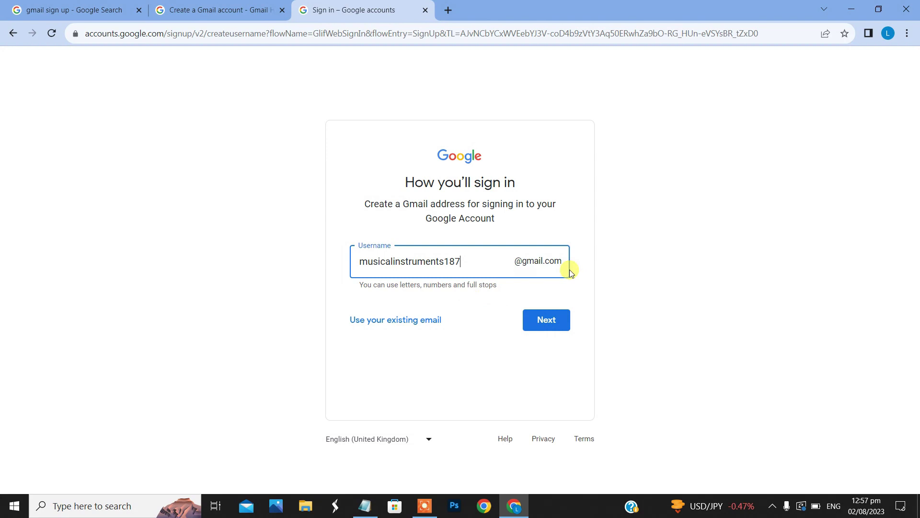
Check the typed Gmail username and submit it.
left_click_drag(476, 266, 345, 262)
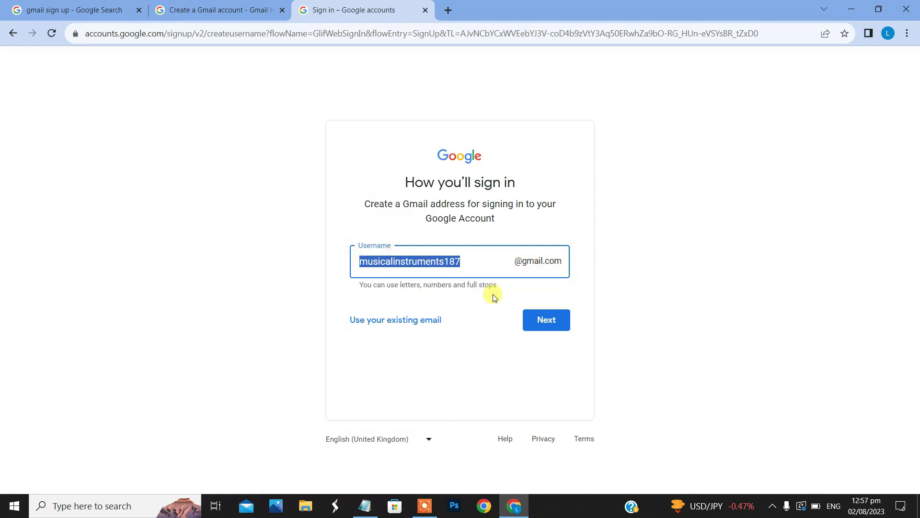
left_click(501, 254)
left_click(555, 326)
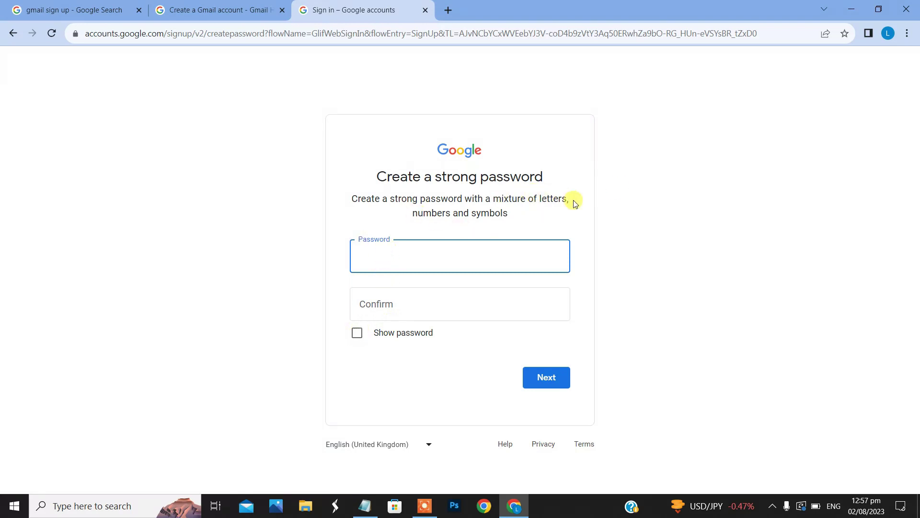
Enter and confirm the new account password, then submit it.
left_click_drag(358, 198, 520, 222)
left_click(558, 219)
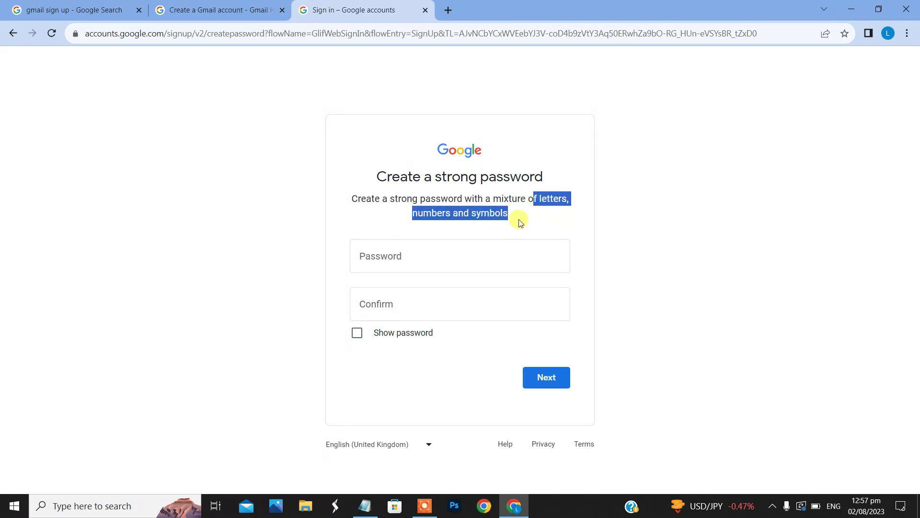
left_click(482, 252)
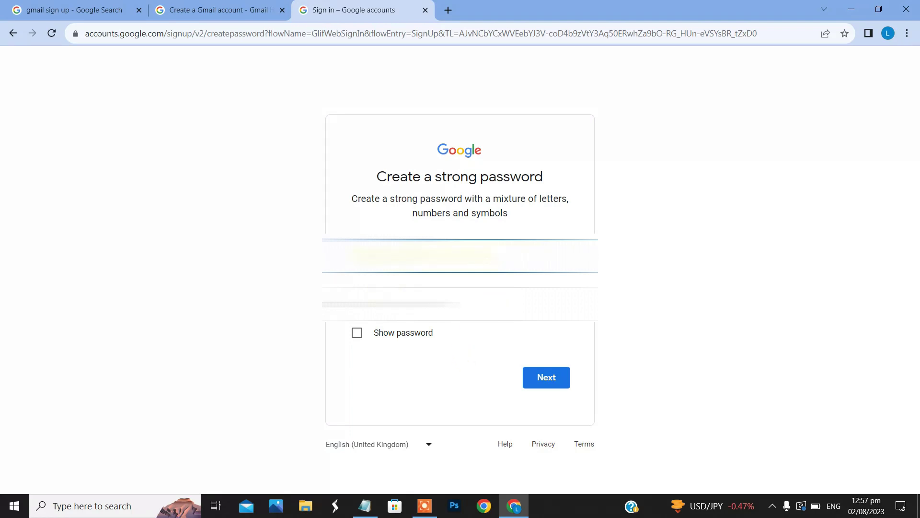
left_click(528, 377)
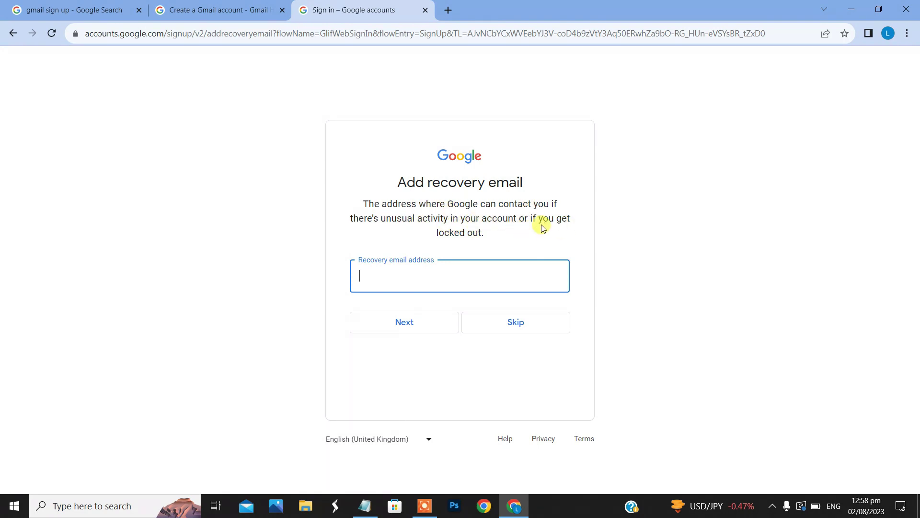
Leave the recovery email blank and skip adding a phone number.
left_click_drag(486, 234, 329, 196)
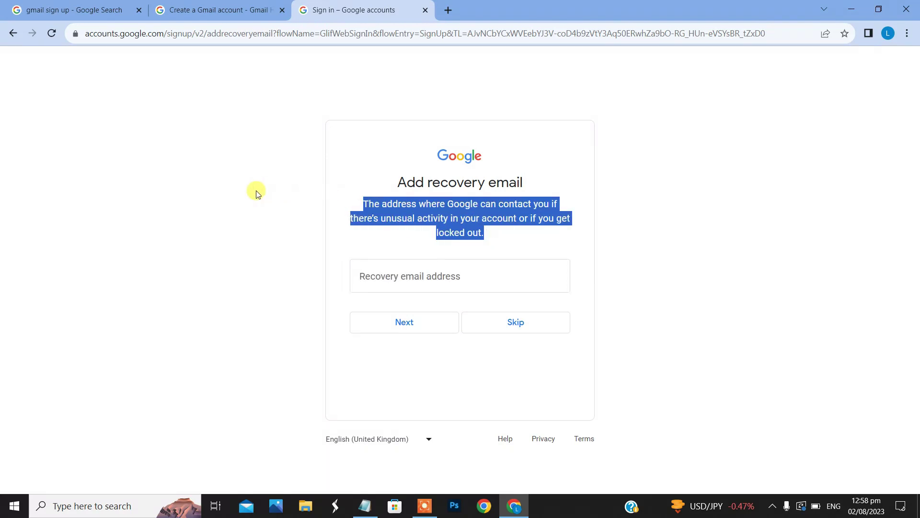
left_click(253, 192)
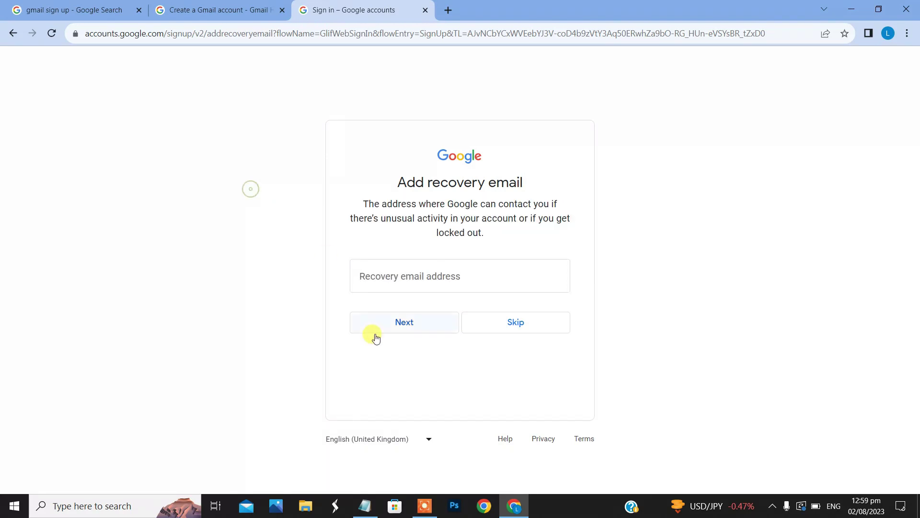
left_click(382, 278)
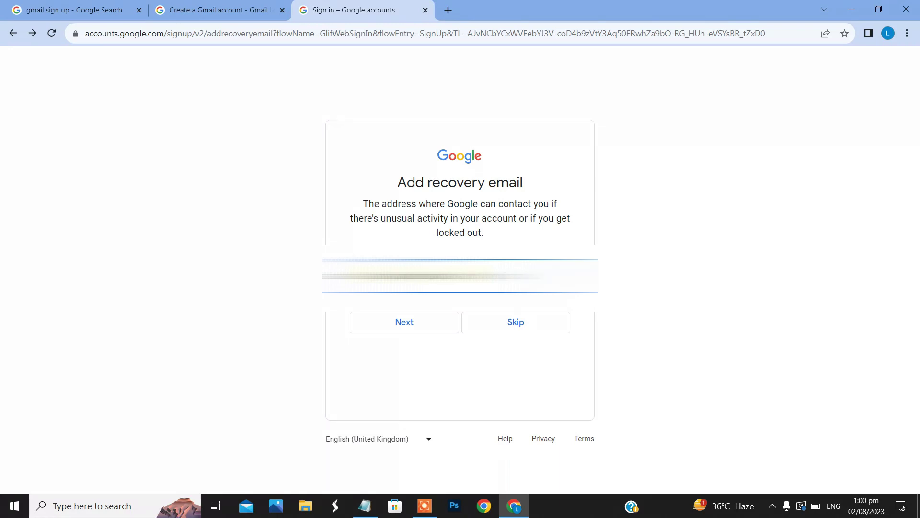
left_click(426, 326)
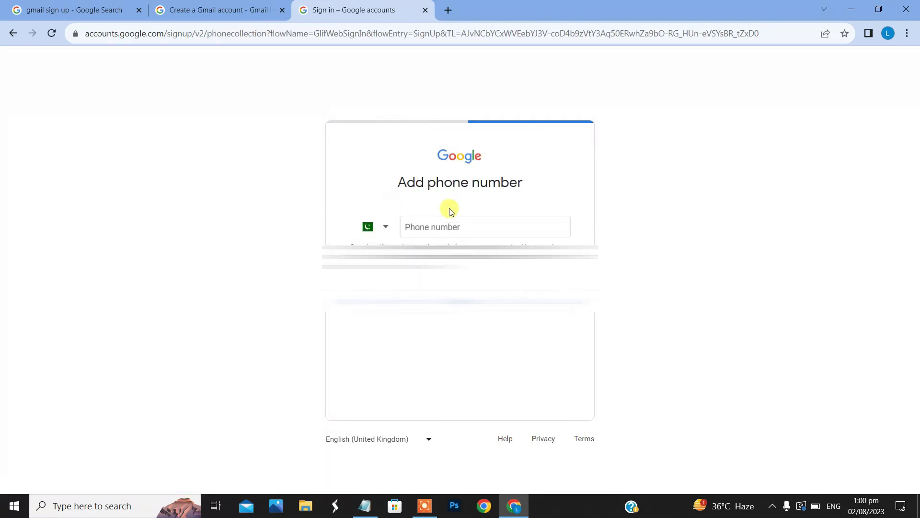
left_click(438, 222)
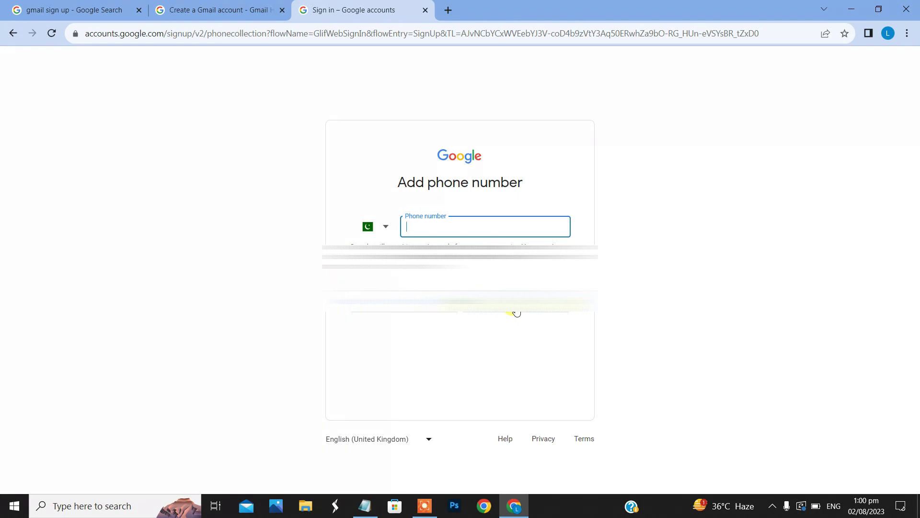
left_click(516, 312)
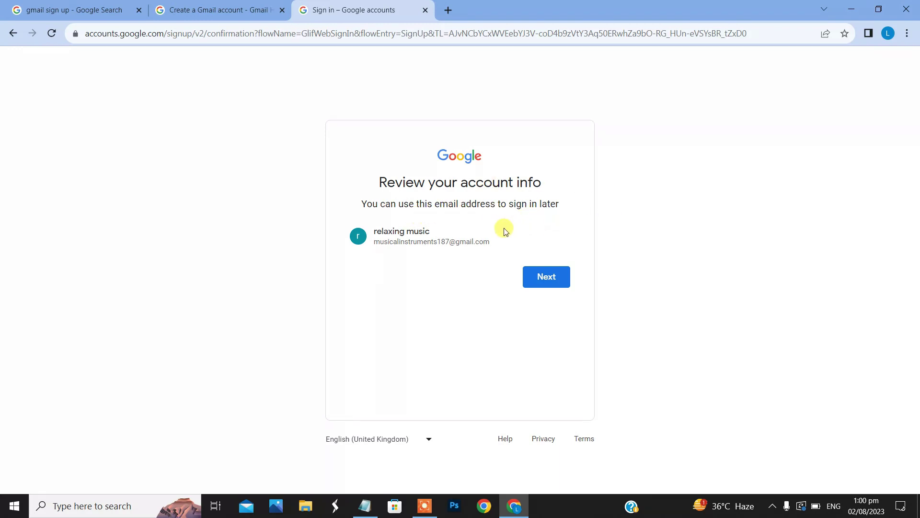
Check the 'relaxing music' name and new Gmail address on the review page, then continue.
left_click_drag(503, 238, 394, 229)
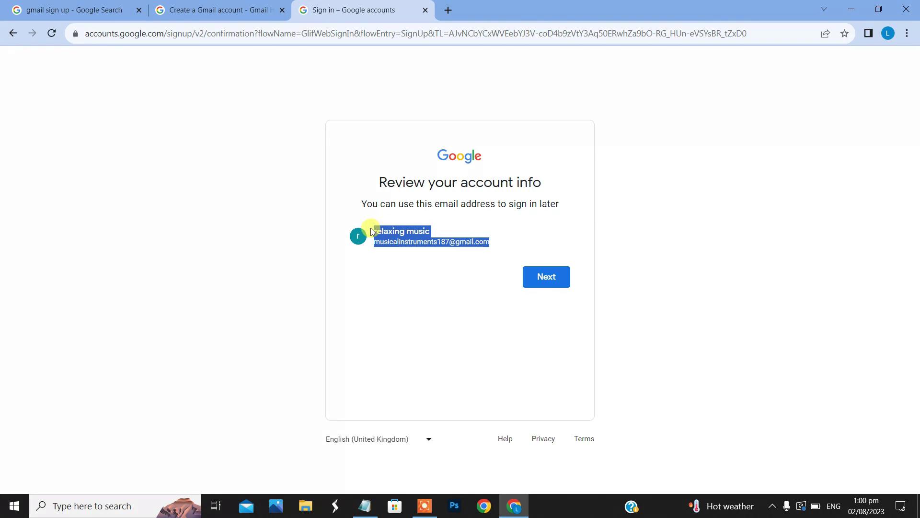
mouse_move(372, 231)
left_mouse_down()
mouse_move(337, 213)
mouse_move(374, 230)
left_mouse_up()
left_click(389, 249)
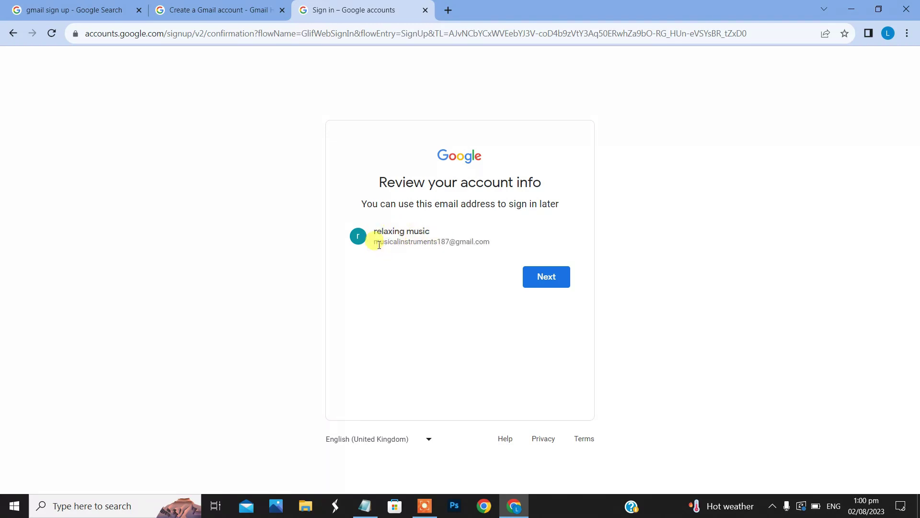
left_click_drag(375, 242, 419, 254)
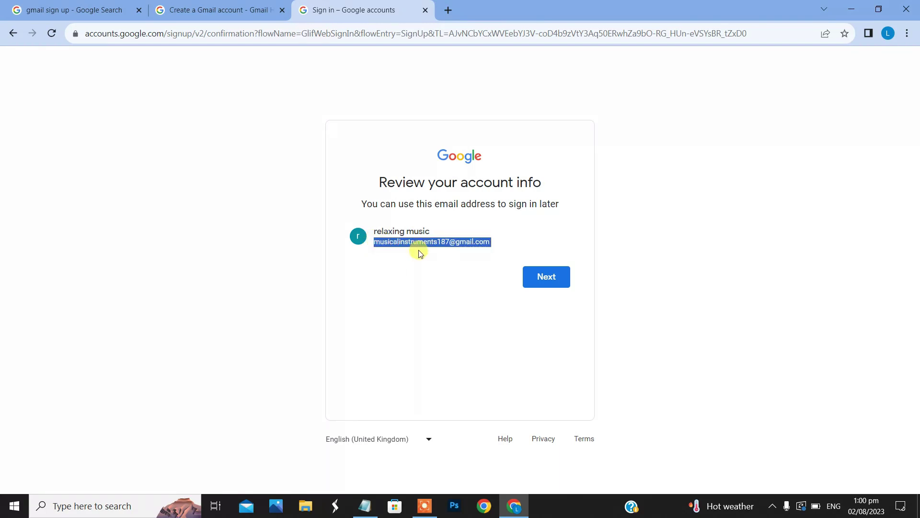
left_click(259, 223)
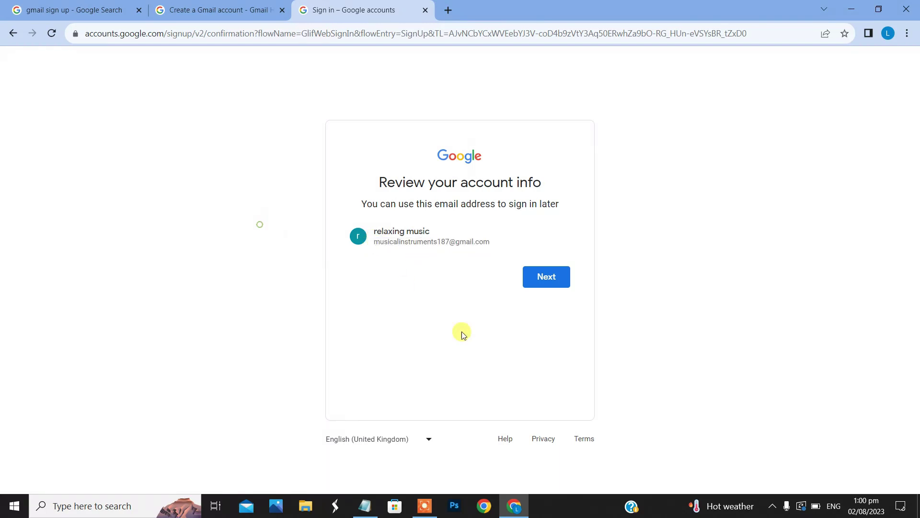
left_click(561, 280)
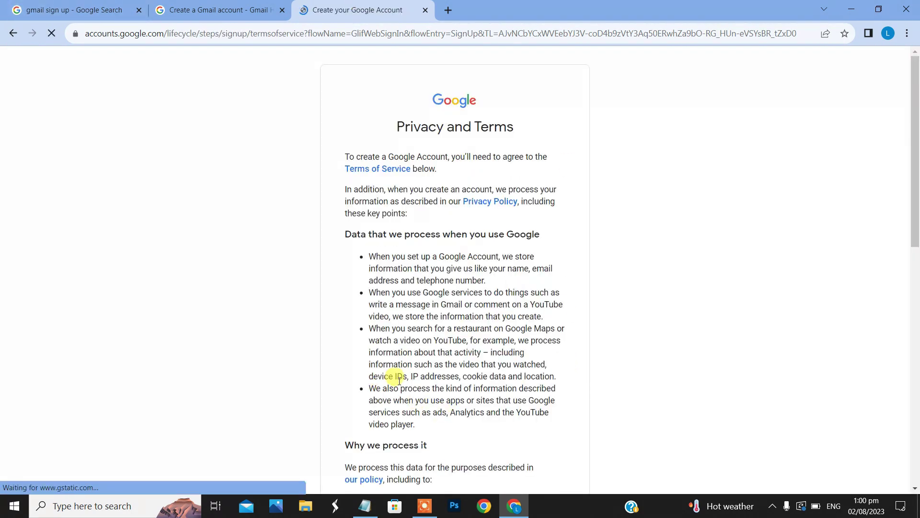
Read through the Privacy and Terms page and agree to them.
scroll(390, 376, "down", 5)
scroll(400, 368, "up", 5)
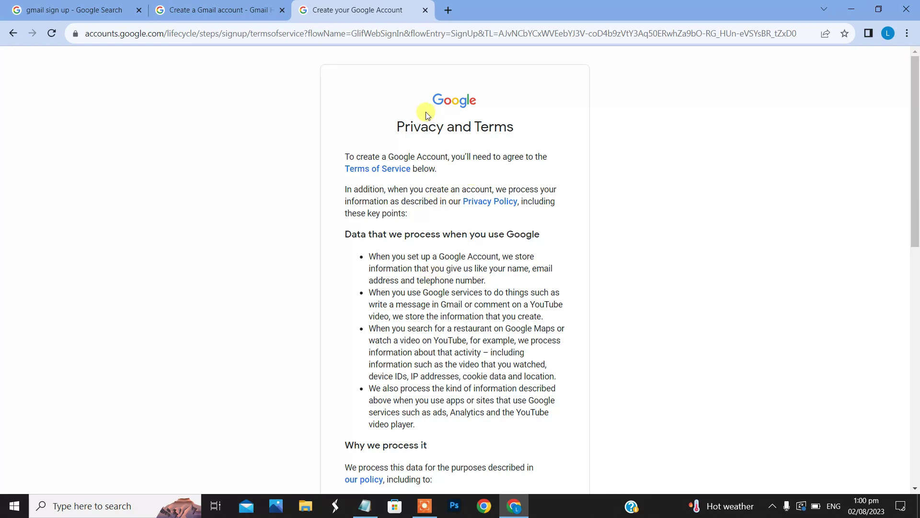
left_click_drag(507, 131, 401, 103)
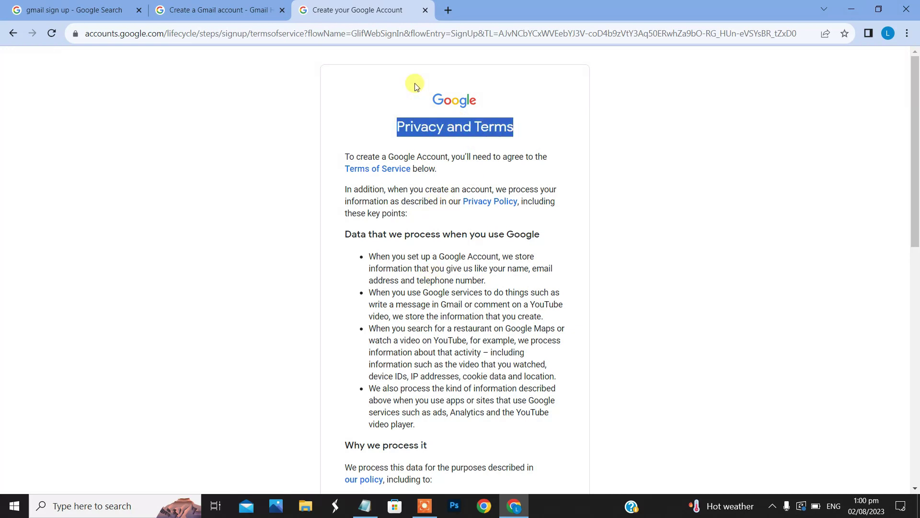
left_click(360, 116)
scroll(370, 192, "down", 4)
scroll(372, 228, "down", 7)
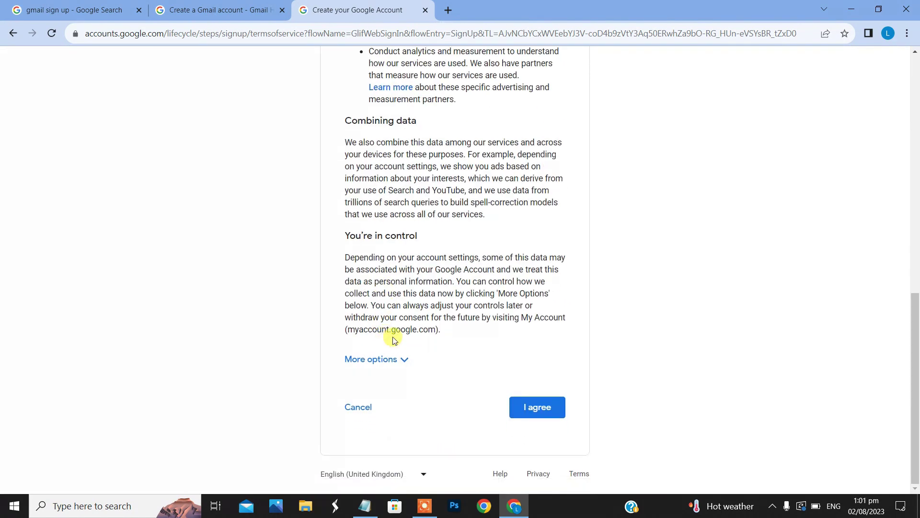
left_click(537, 408)
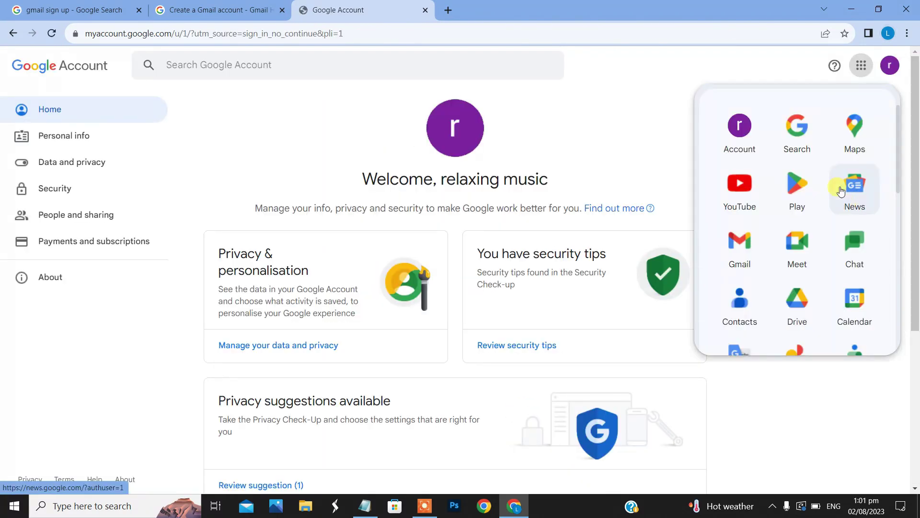
Close the Google apps panel, leaving the 'Welcome, relaxing music' page showing.
left_click(623, 124)
left_click_drag(363, 181, 583, 176)
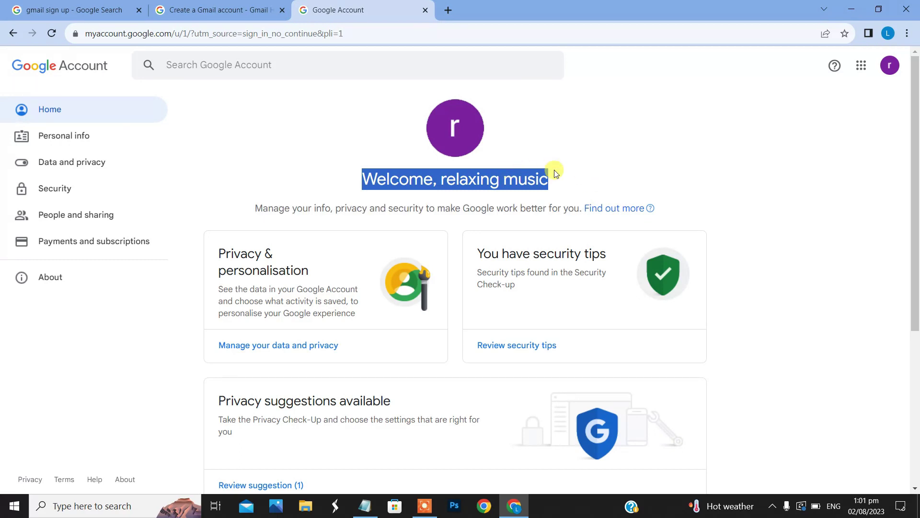
left_click(614, 163)
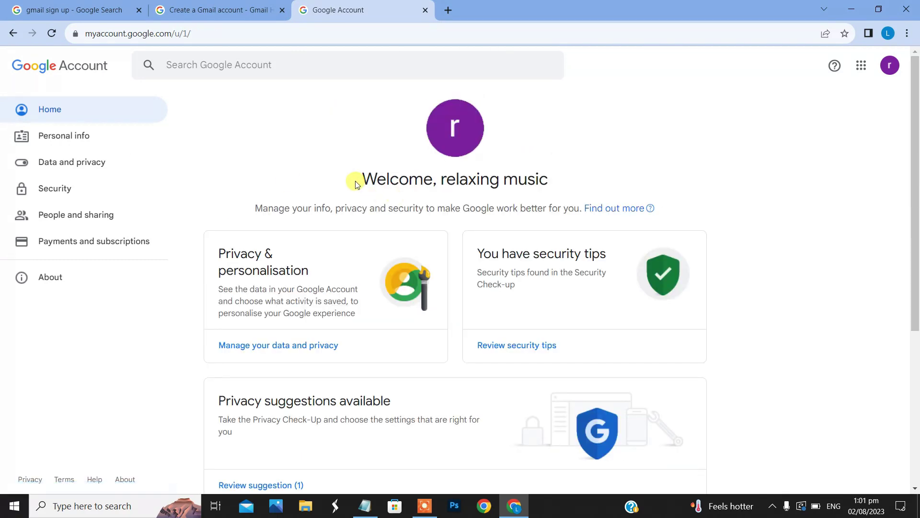